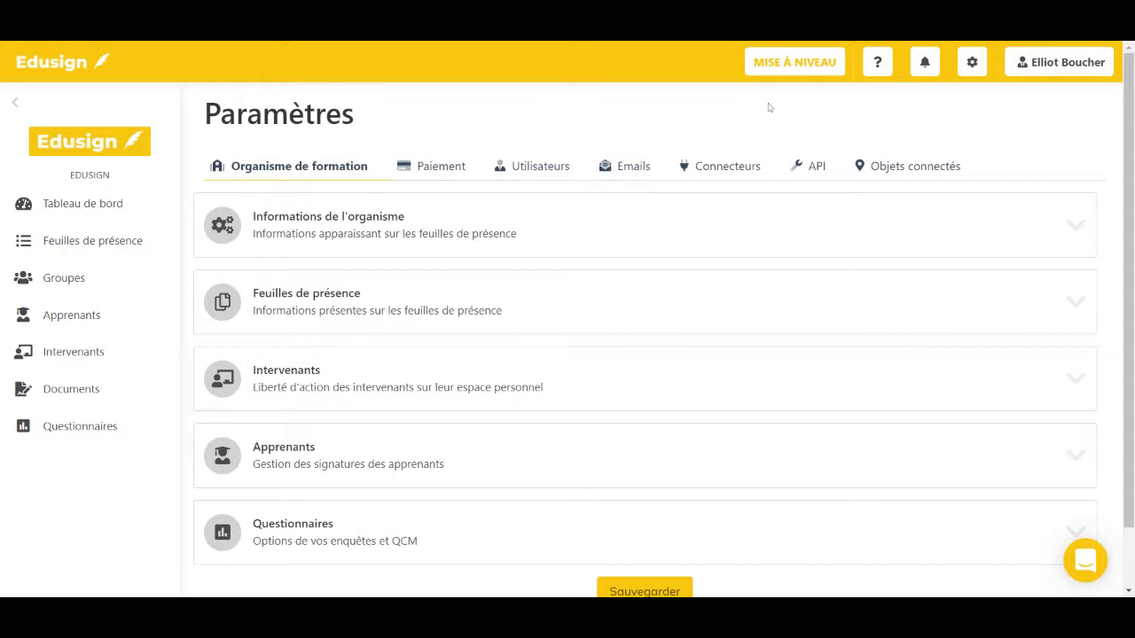
Step: Review the organisation's information fields, including logo, name, declaration number and e-mail settings, and save the section
{"action": "left_click", "coordinate": [505, 245]}
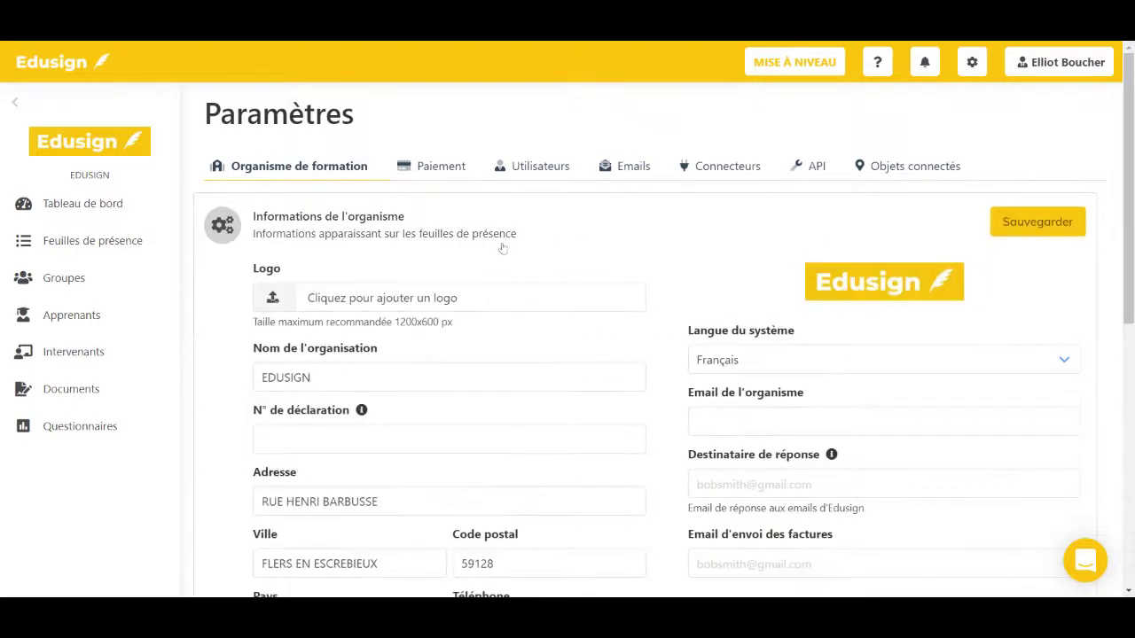
{"action": "scroll", "coordinate": [494, 253], "scroll_direction": "down", "scroll_amount": 1}
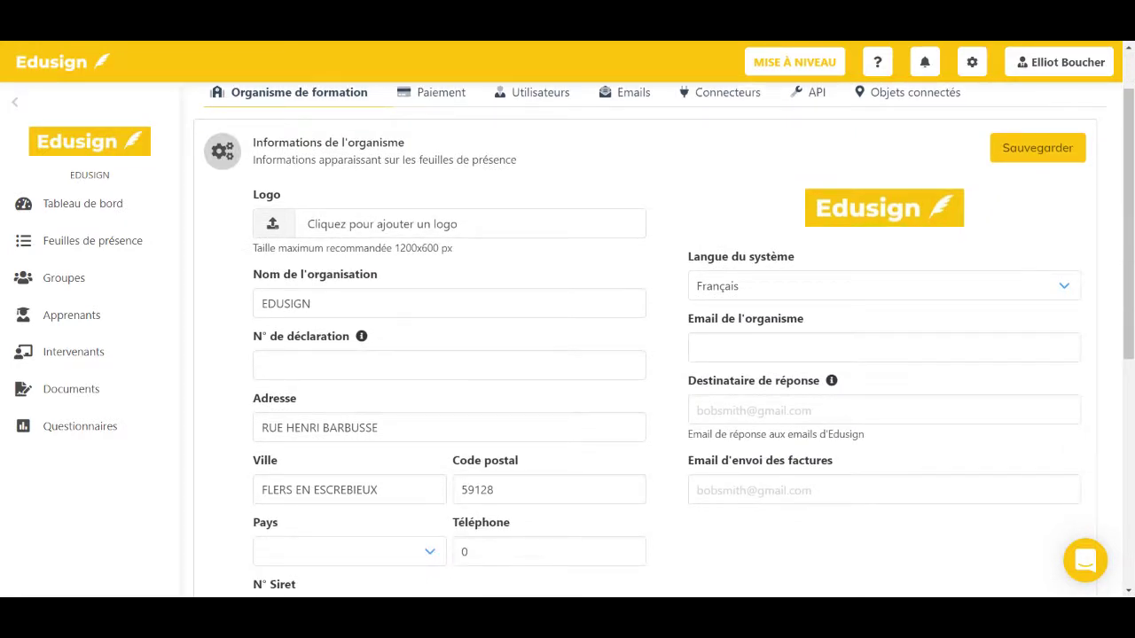
{"action": "scroll", "coordinate": [494, 257], "scroll_direction": "down", "scroll_amount": 1}
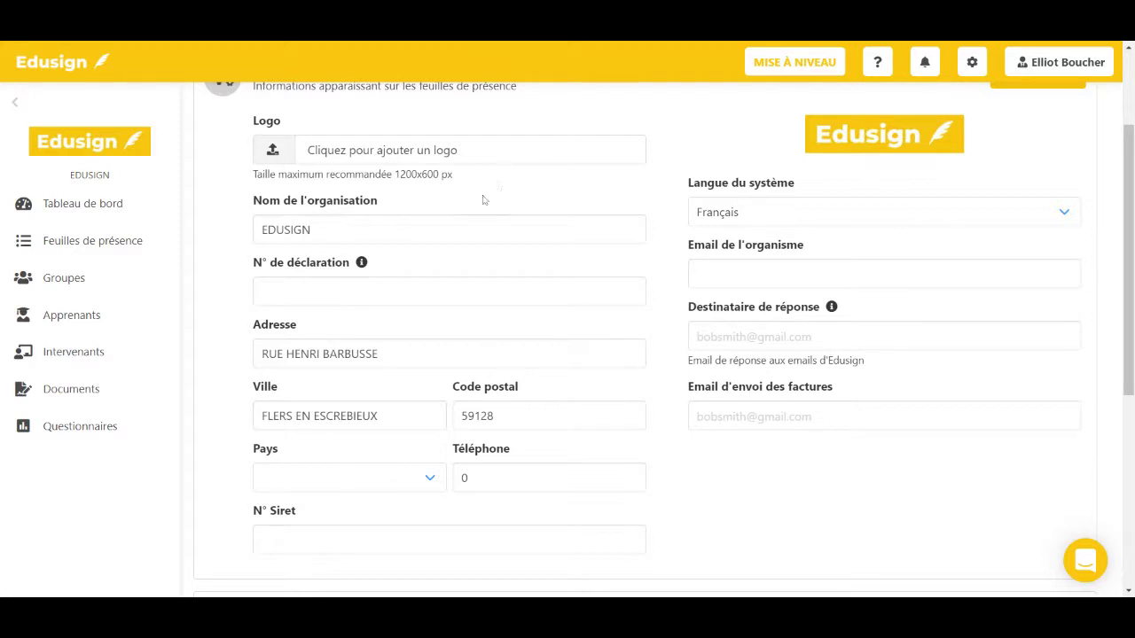
{"action": "left_click", "coordinate": [479, 230]}
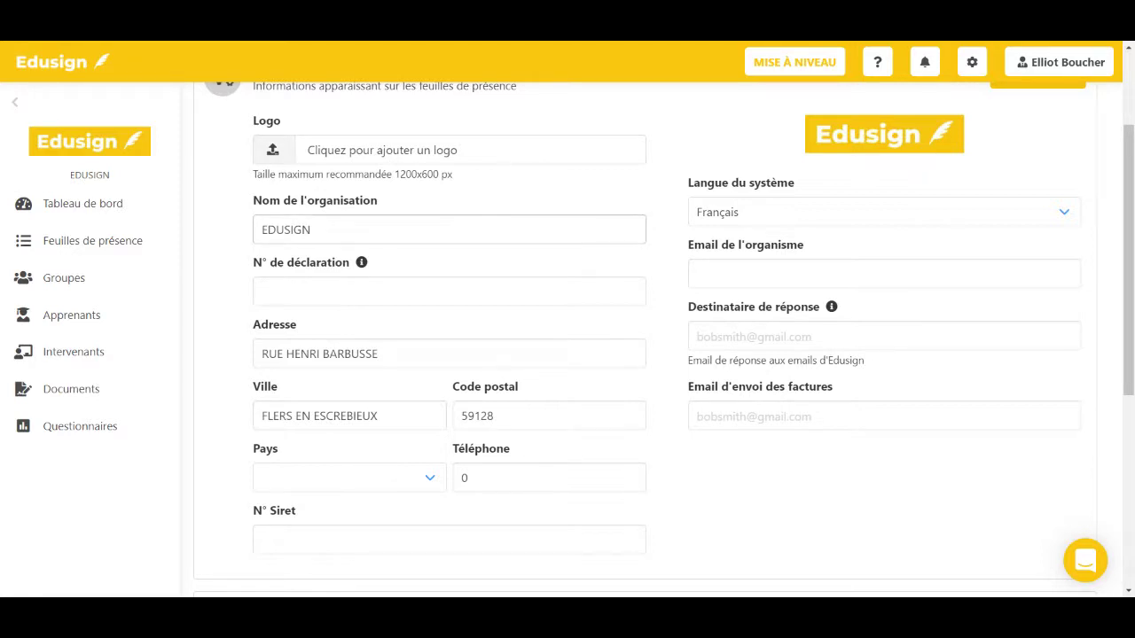
{"action": "left_click", "coordinate": [449, 290]}
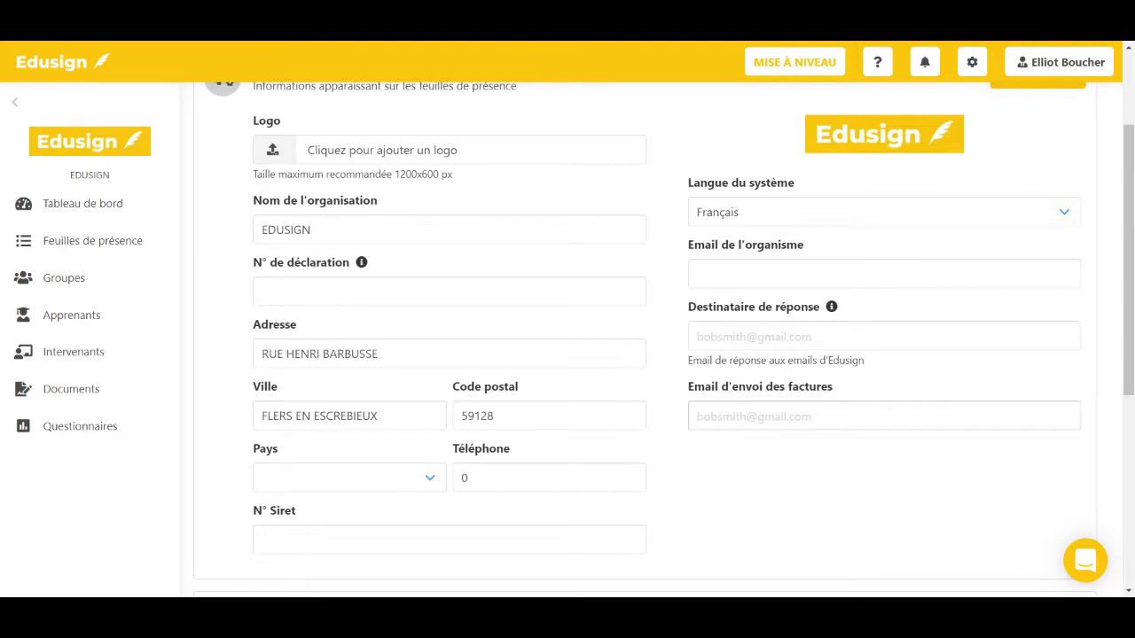
{"action": "scroll", "coordinate": [721, 393], "scroll_direction": "up", "scroll_amount": 2}
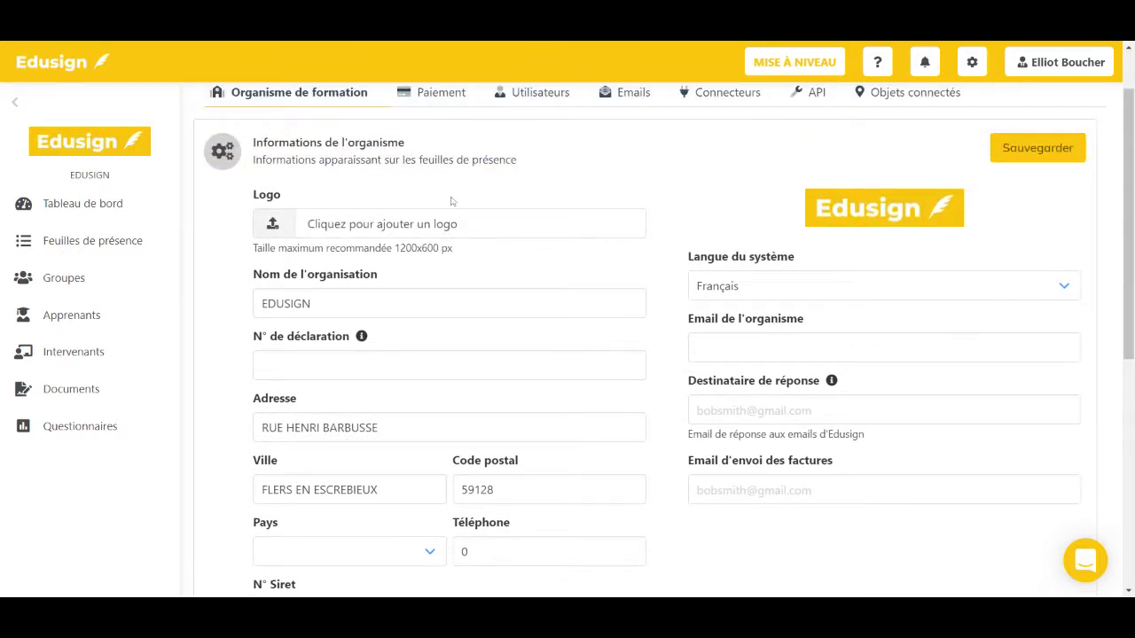
{"action": "left_click", "coordinate": [998, 153]}
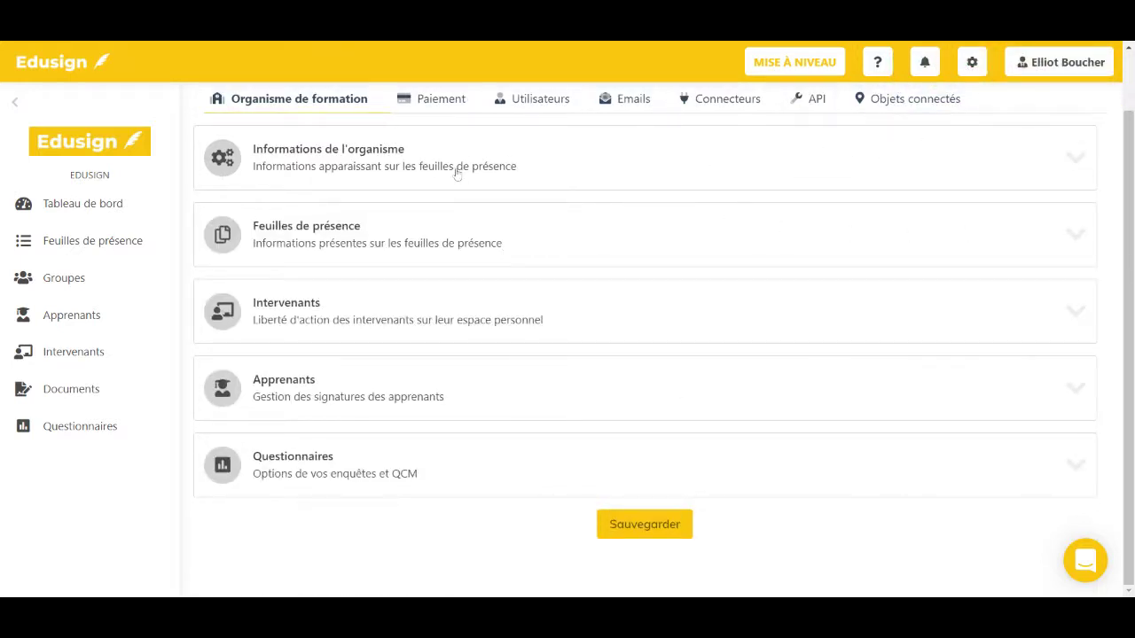
Step: Enable the Entreprise information on the attendance sheets (Feuilles de présence) and save the settings
{"action": "left_click", "coordinate": [319, 237]}
{"action": "scroll", "coordinate": [317, 237], "scroll_direction": "down", "scroll_amount": 1}
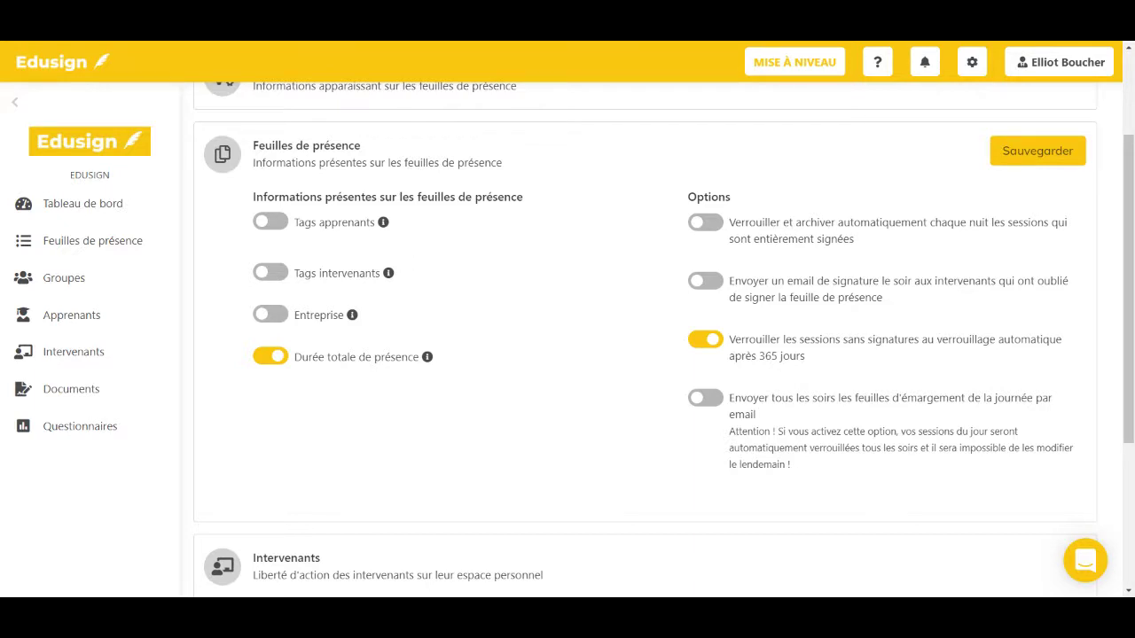
{"action": "left_click", "coordinate": [271, 221]}
{"action": "left_click", "coordinate": [281, 225]}
{"action": "left_click", "coordinate": [276, 316]}
{"action": "left_click_drag", "start_coordinate": [777, 223], "coordinate": [928, 223]}
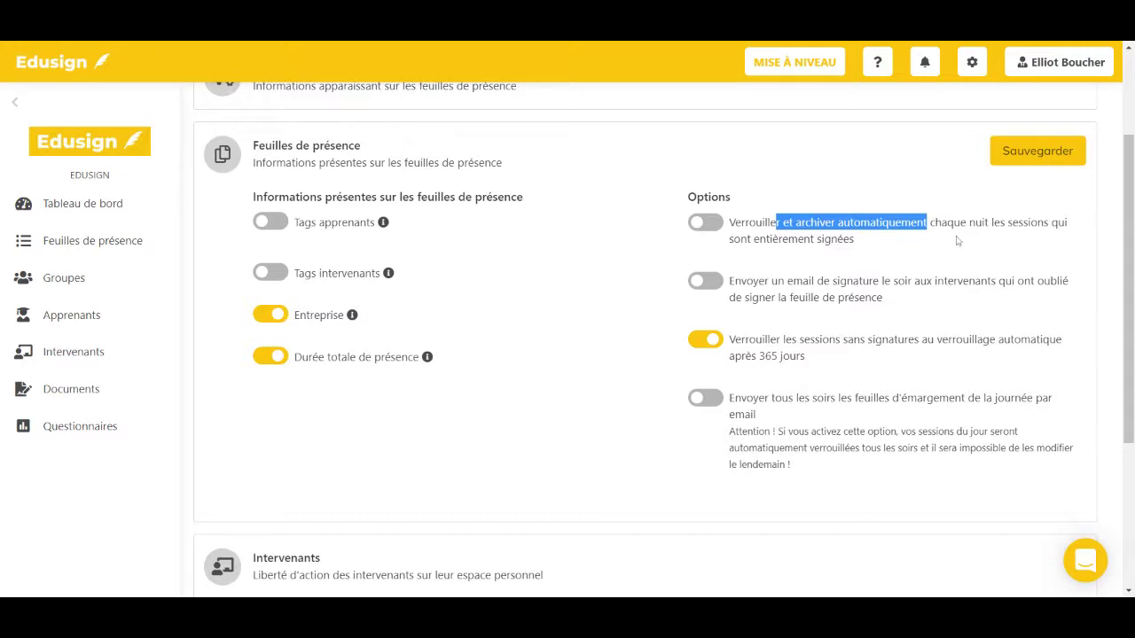
{"action": "left_click", "coordinate": [884, 247]}
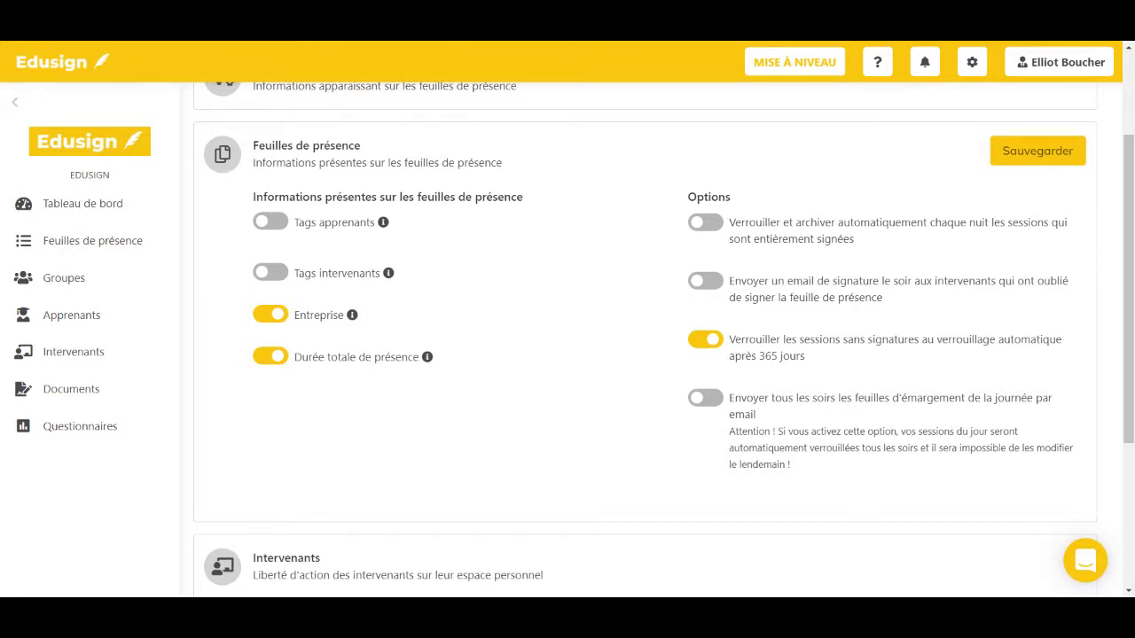
{"action": "left_click", "coordinate": [1022, 163]}
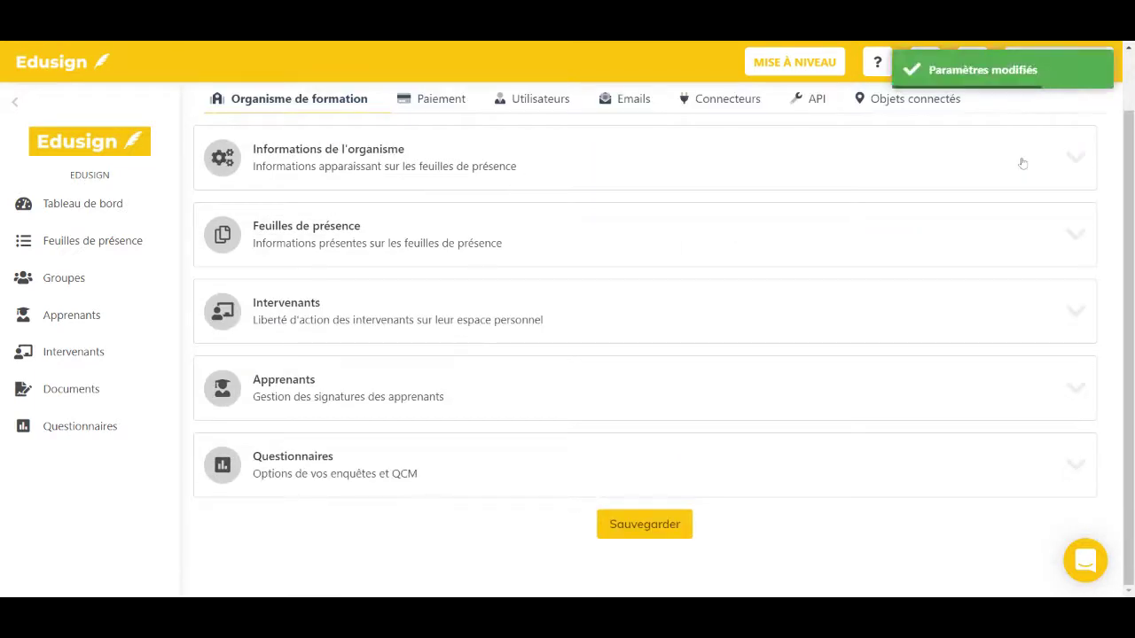
Step: Review the Intervenants permissions and signature methods, and save the section
{"action": "left_click", "coordinate": [714, 319]}
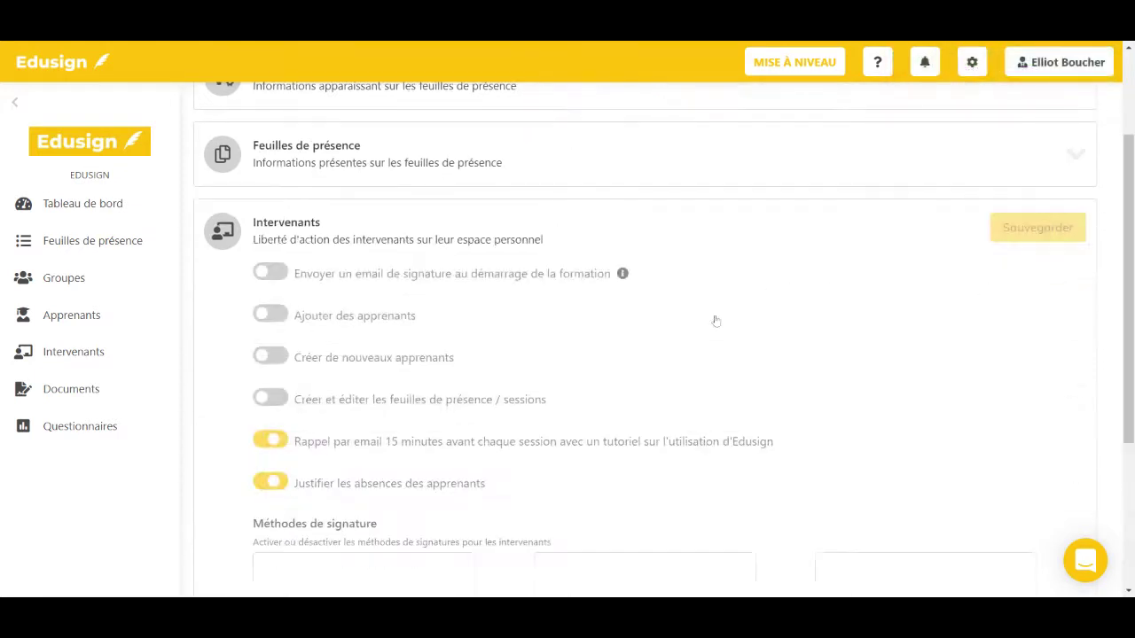
{"action": "scroll", "coordinate": [654, 329], "scroll_direction": "down", "scroll_amount": 2}
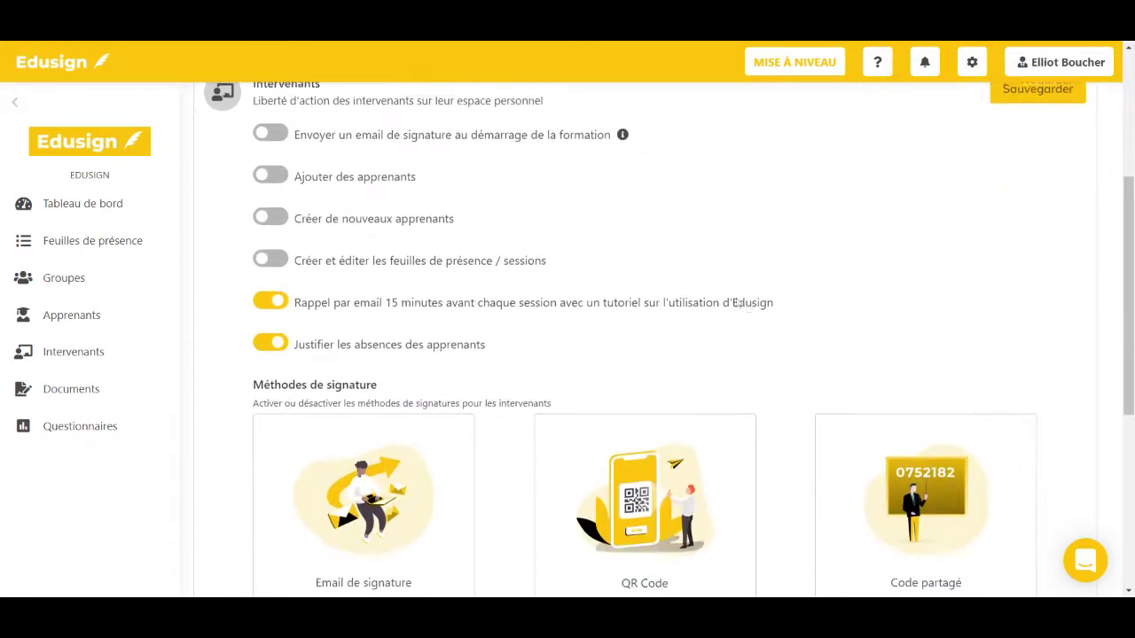
{"action": "scroll", "coordinate": [753, 296], "scroll_direction": "up", "scroll_amount": 1}
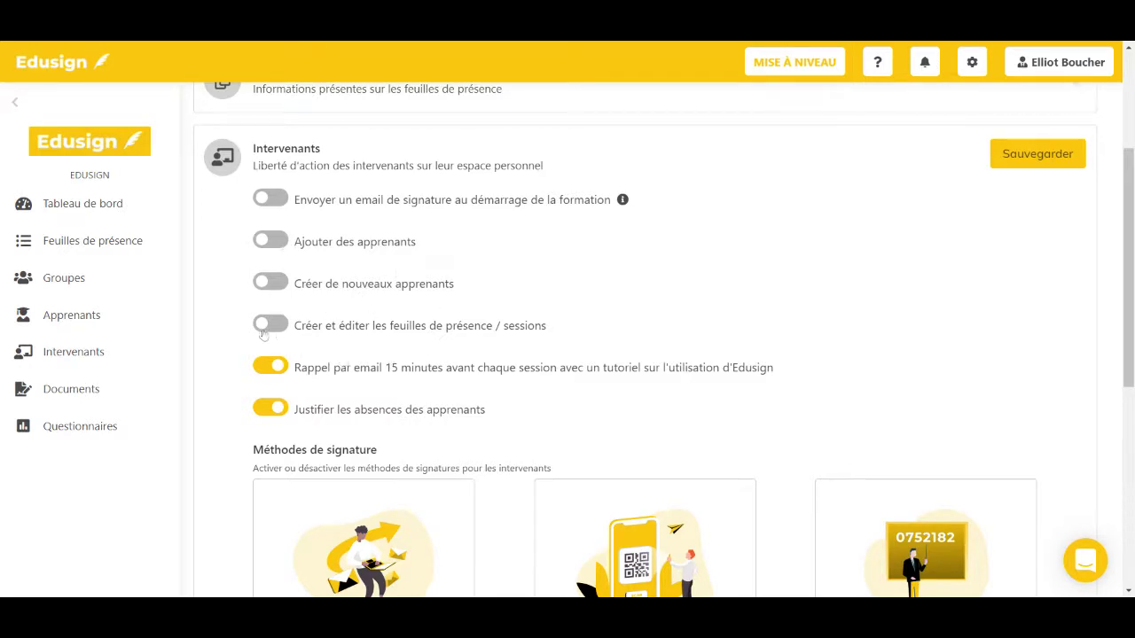
{"action": "scroll", "coordinate": [263, 334], "scroll_direction": "down", "scroll_amount": 3}
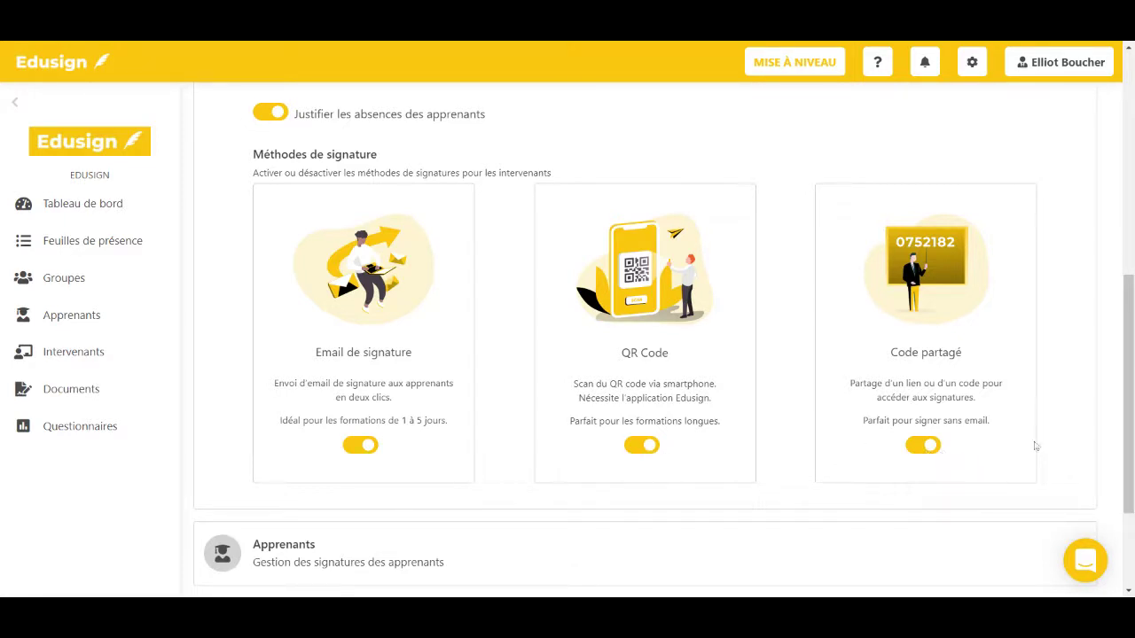
{"action": "scroll", "coordinate": [1035, 446], "scroll_direction": "up", "scroll_amount": 4}
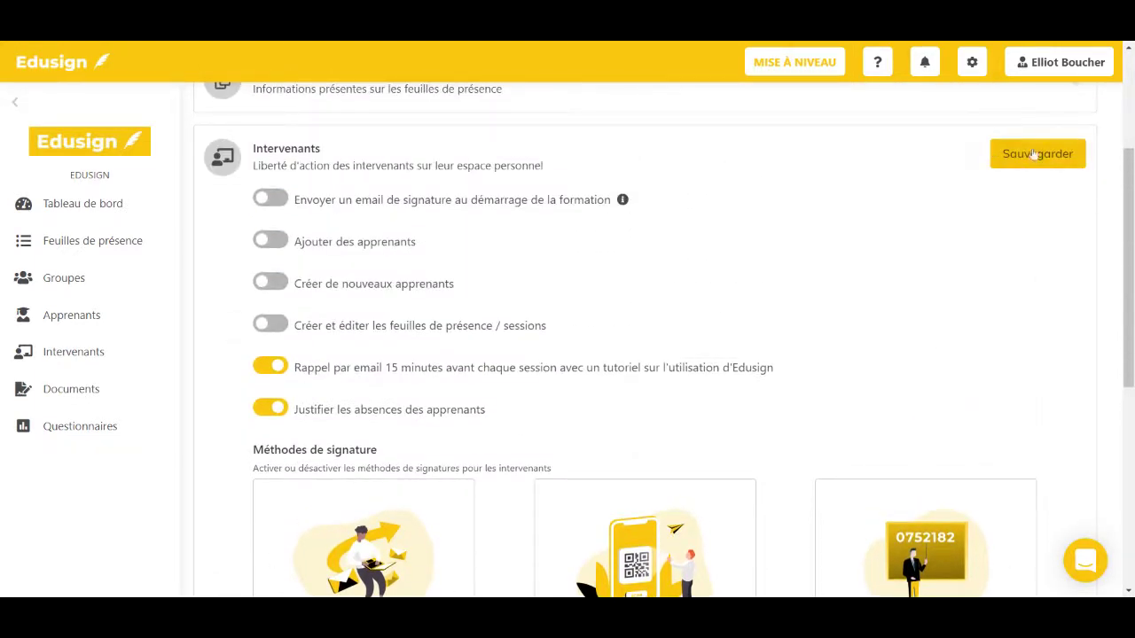
{"action": "left_click", "coordinate": [1033, 155]}
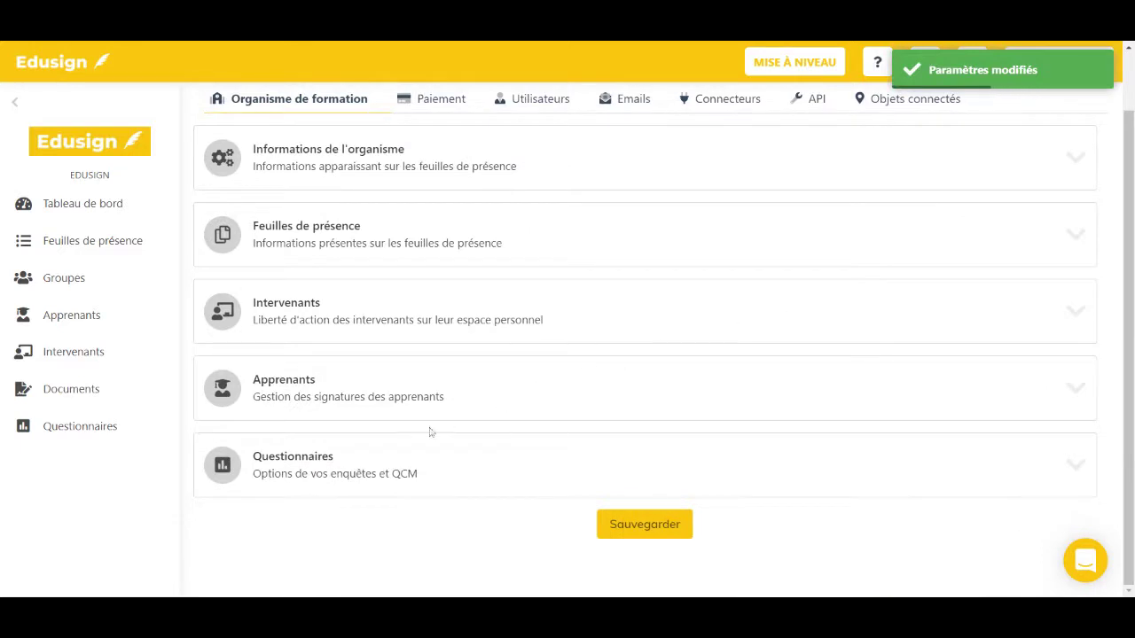
Step: Examine the Apprenants signature settings, including the delay options for automatically resending signature e-mails, and close the section
{"action": "left_click", "coordinate": [329, 388]}
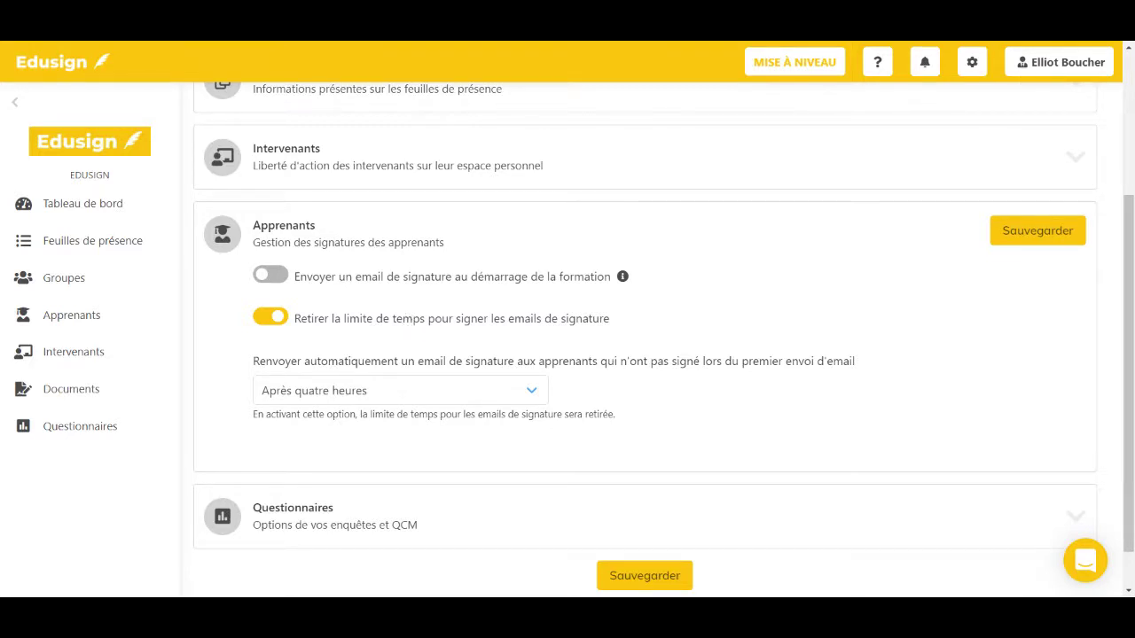
{"action": "left_click", "coordinate": [411, 399]}
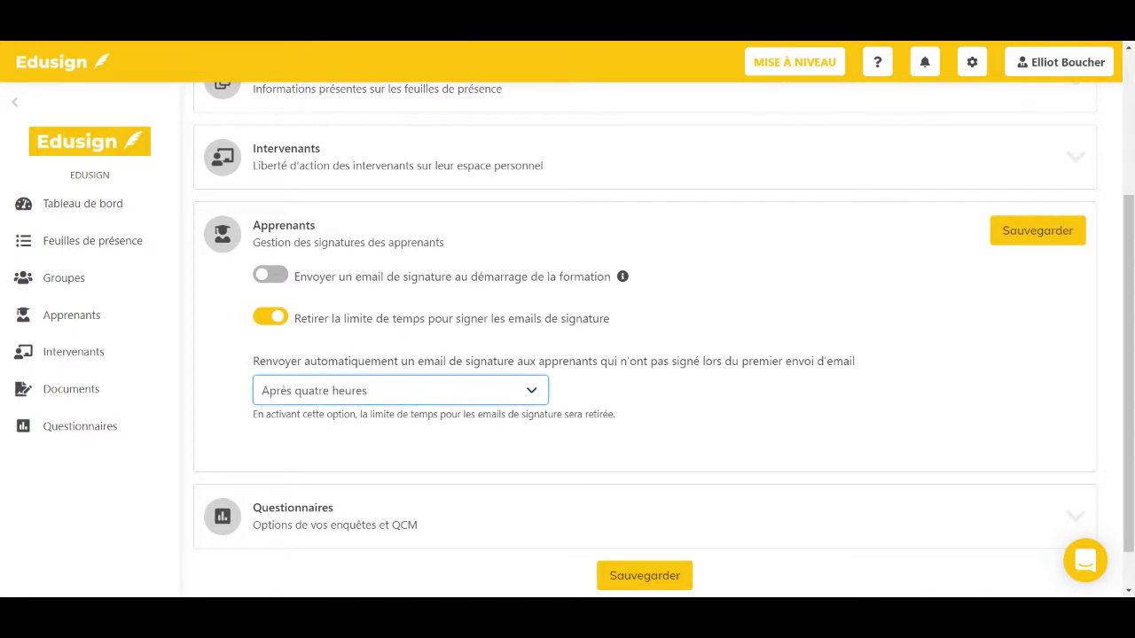
{"action": "left_click", "coordinate": [702, 399]}
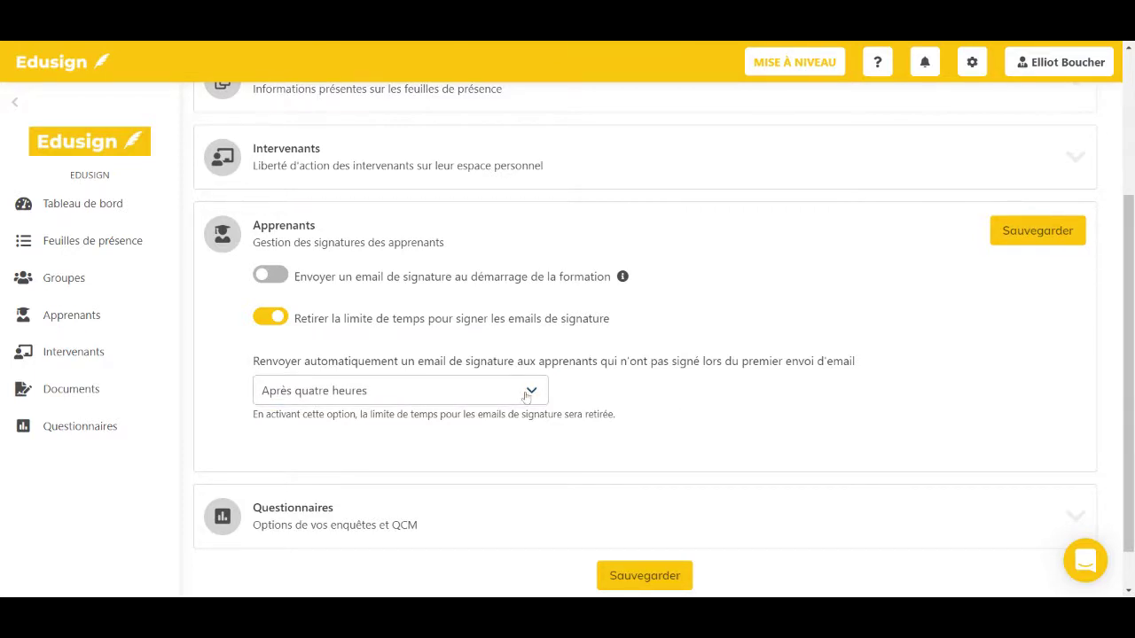
{"action": "left_click", "coordinate": [403, 246]}
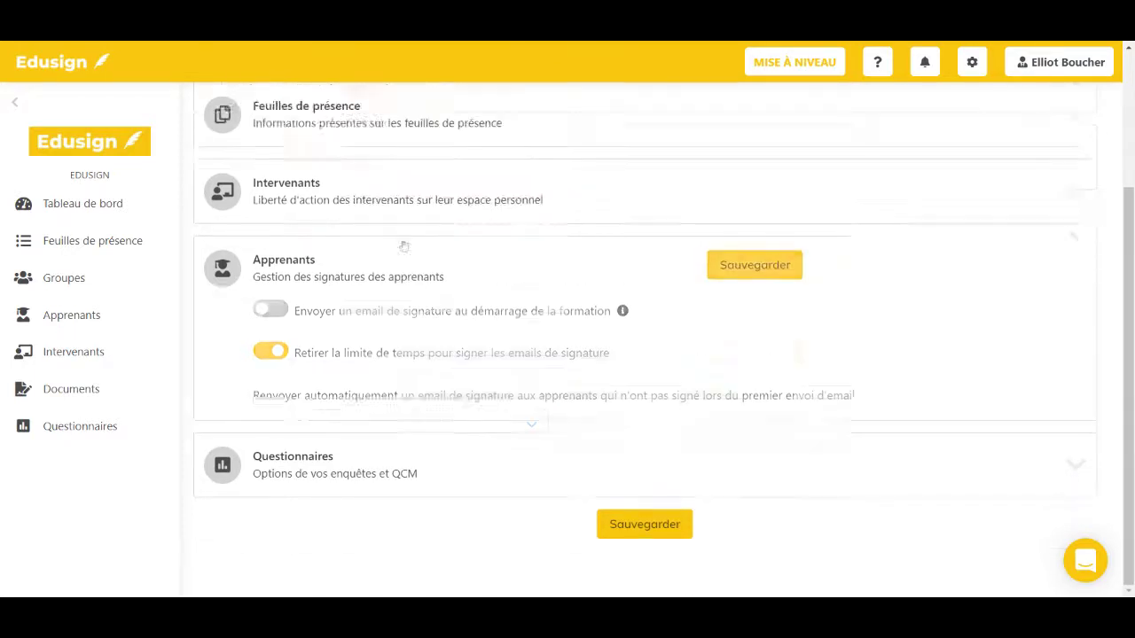
Step: Set the Questionnaires e-mail reminder for unanswered surveys to Après trois jours, save it and collapse the section
{"action": "left_click", "coordinate": [315, 462]}
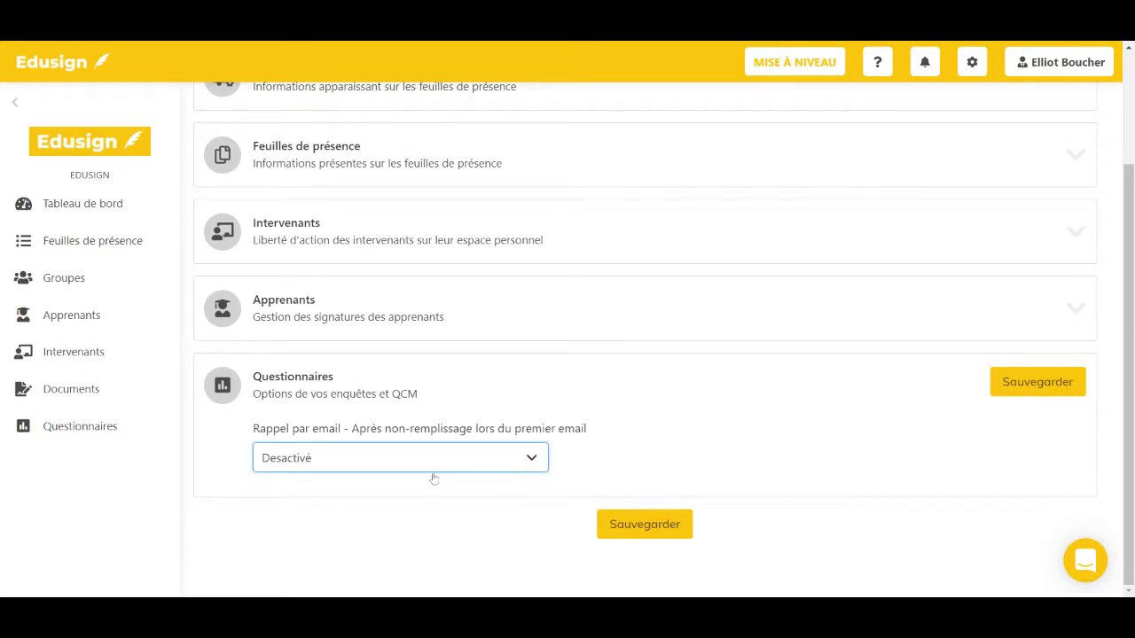
{"action": "left_click", "coordinate": [403, 520]}
{"action": "left_click", "coordinate": [1026, 388]}
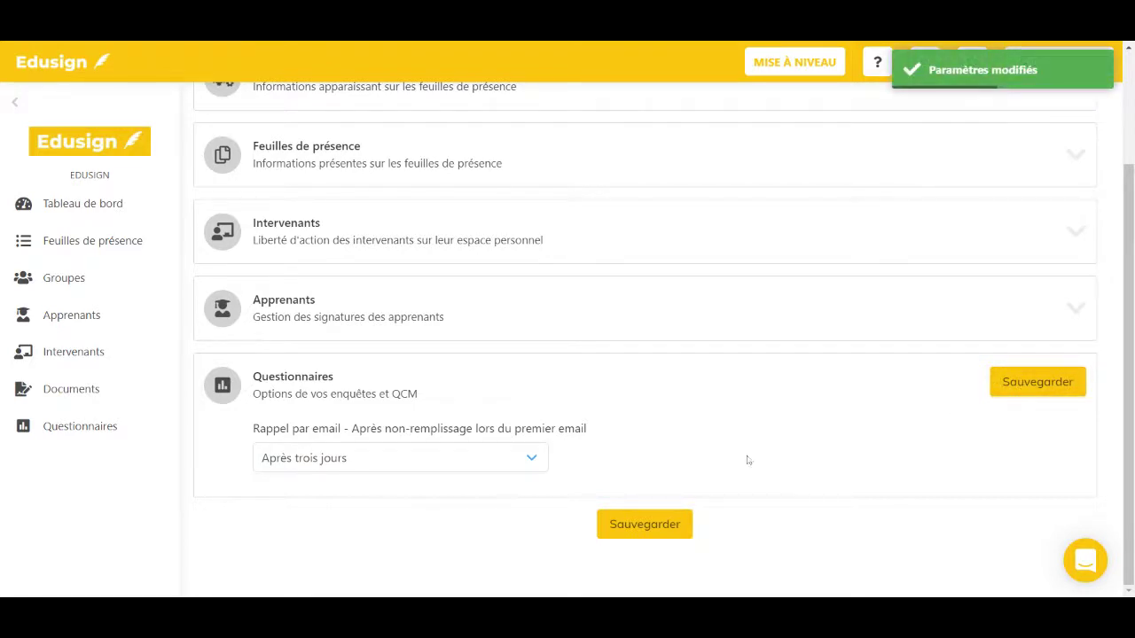
{"action": "left_click", "coordinate": [540, 394]}
{"action": "scroll", "coordinate": [461, 354], "scroll_direction": "up", "scroll_amount": 1}
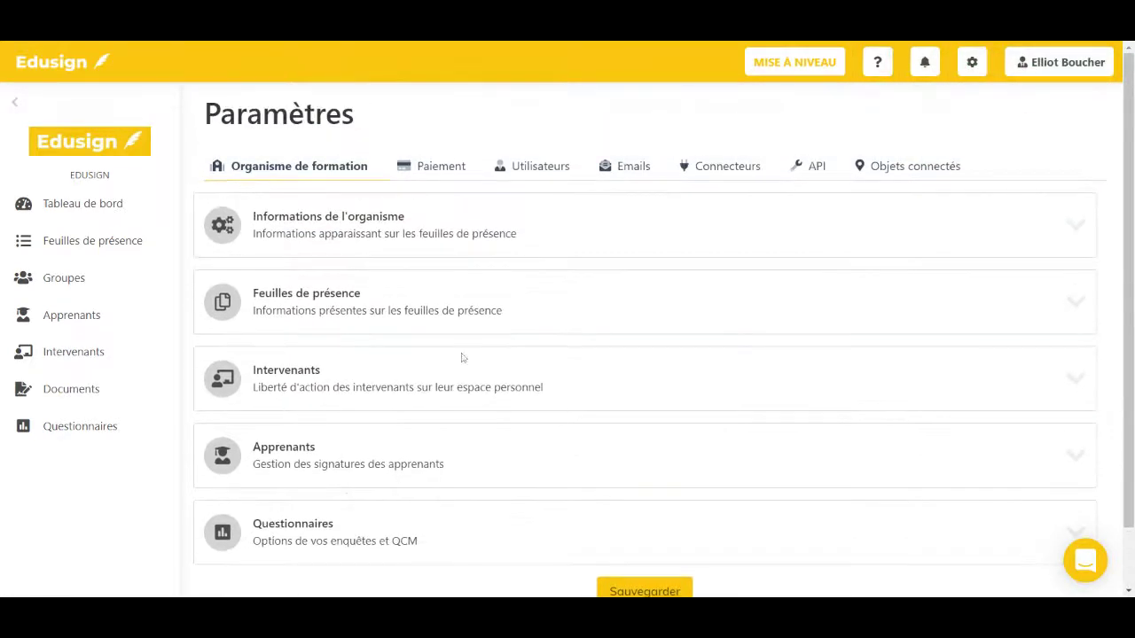
{"action": "scroll", "coordinate": [766, 433], "scroll_direction": "down", "scroll_amount": 1}
{"action": "scroll", "coordinate": [766, 432], "scroll_direction": "up", "scroll_amount": 1}
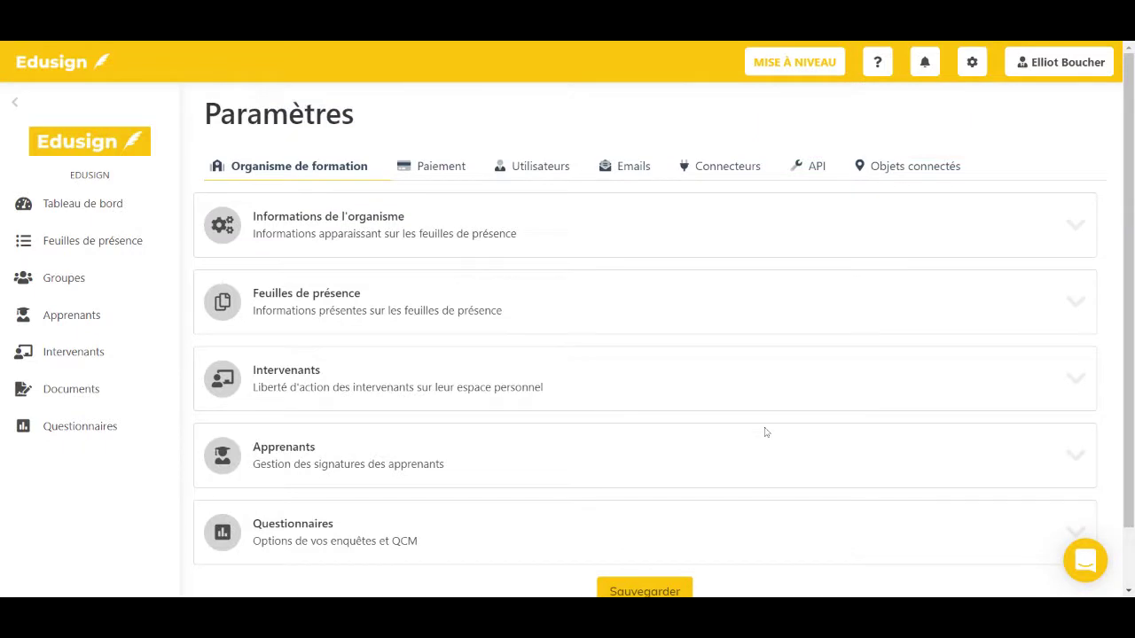